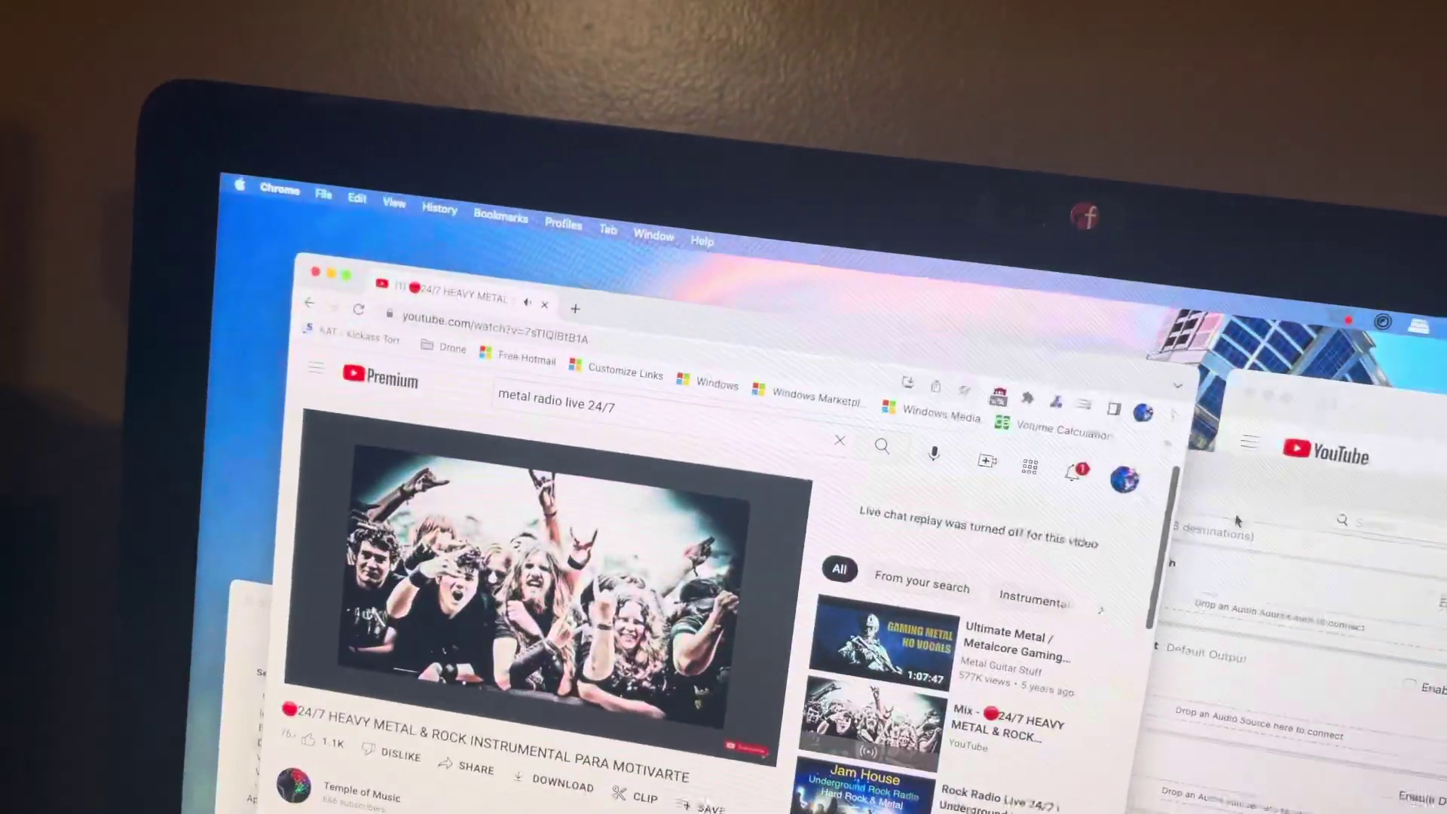
- Bring the Dante Via Local Applications list forward to check Chrome and Safari's Dante status
left_click(1277, 438)
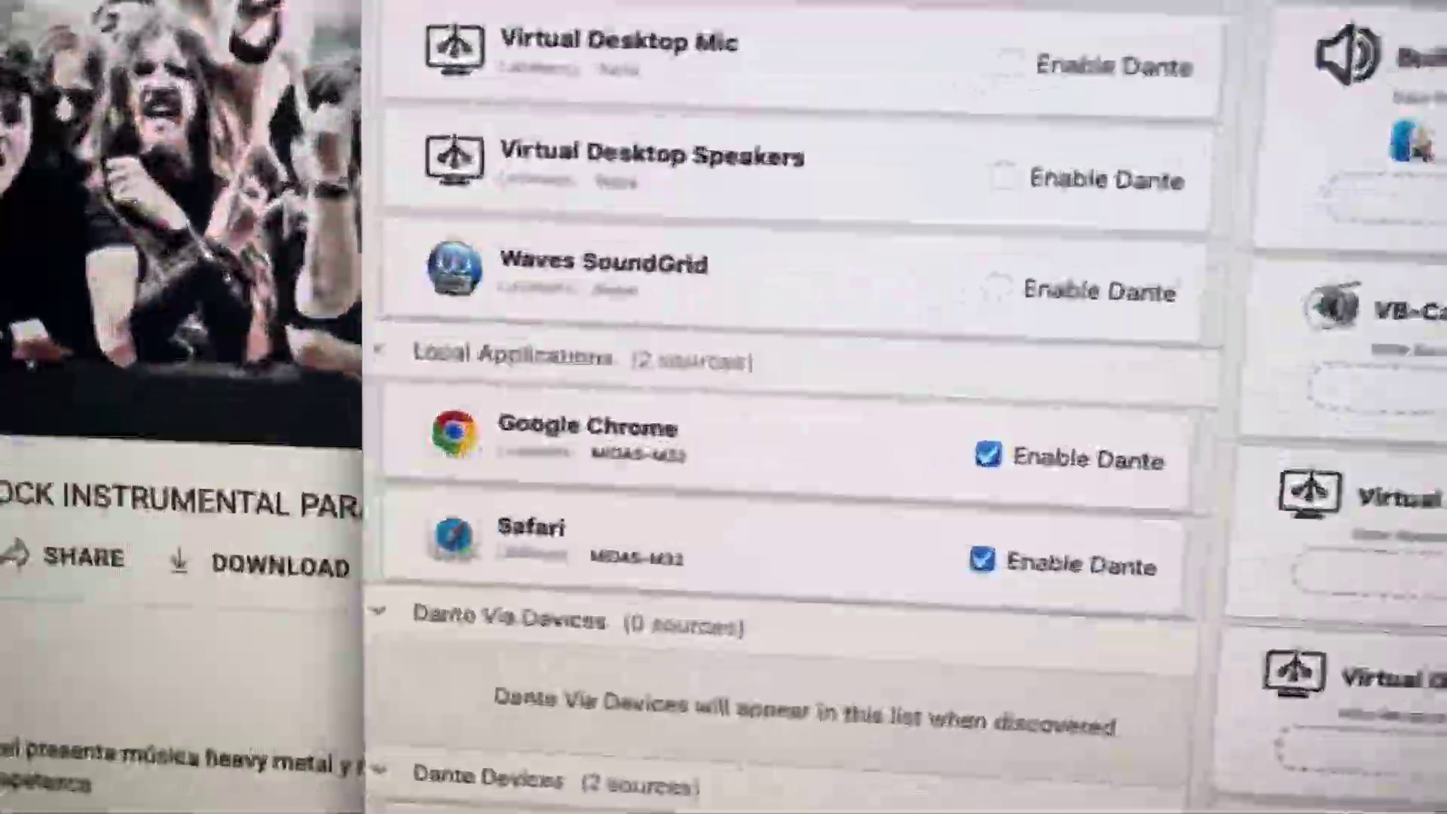